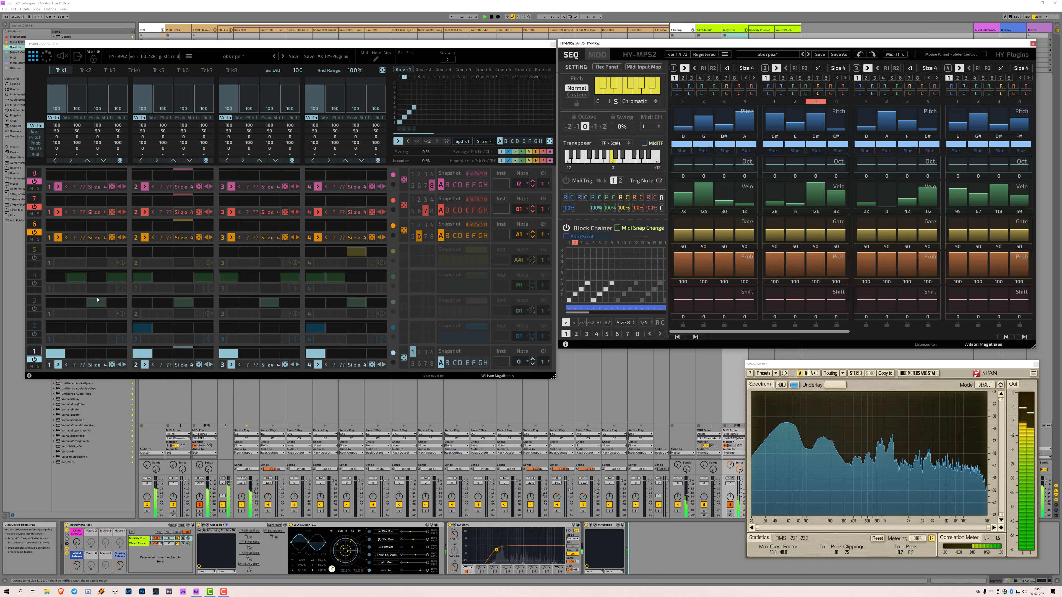
Step: Turn on tracks 4 and 2 in the drum sequencer
click(32, 278)
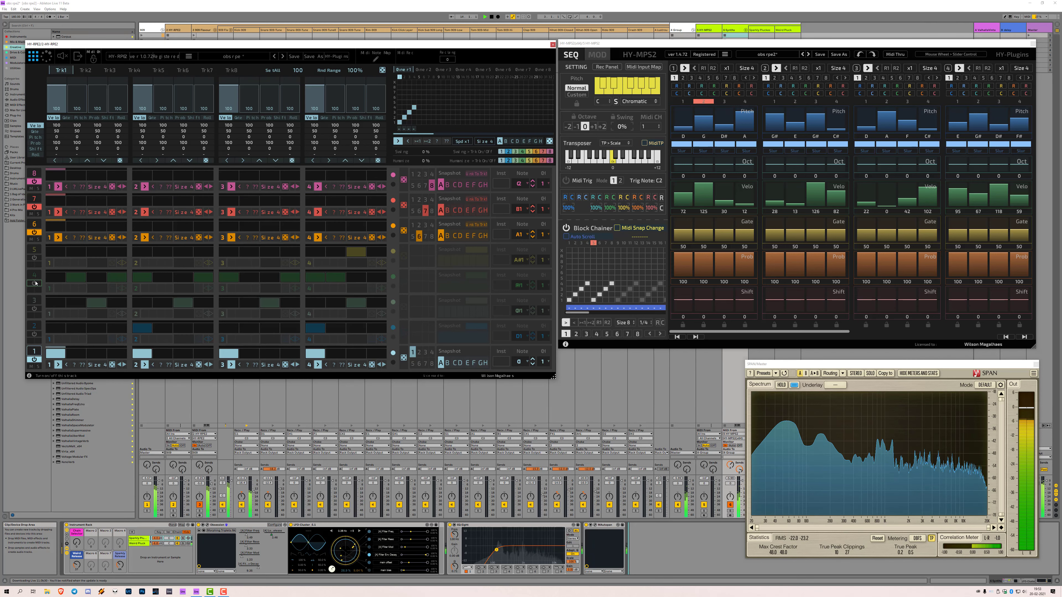
click(34, 283)
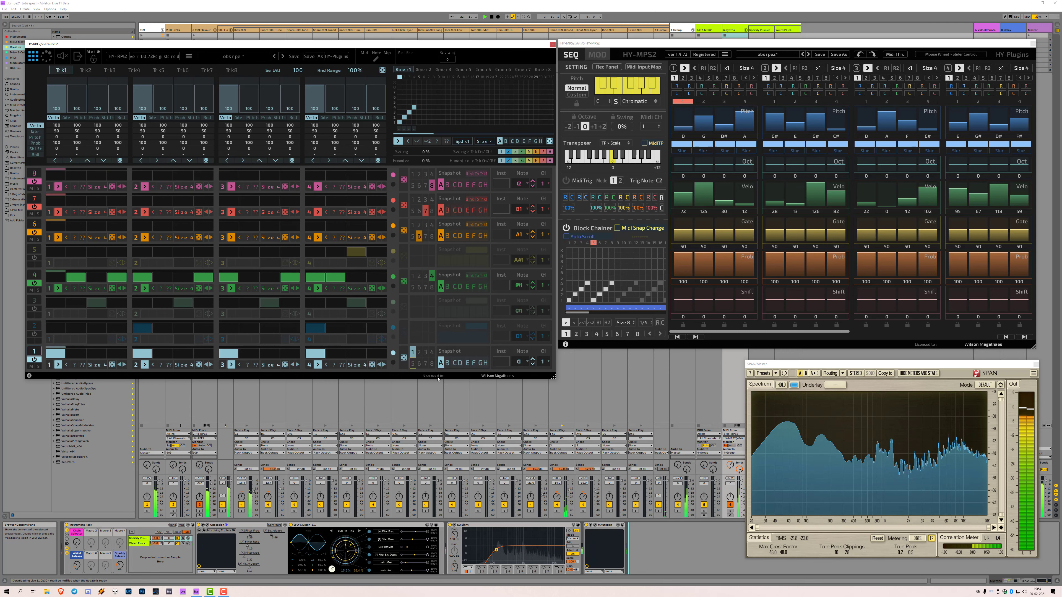
click(34, 334)
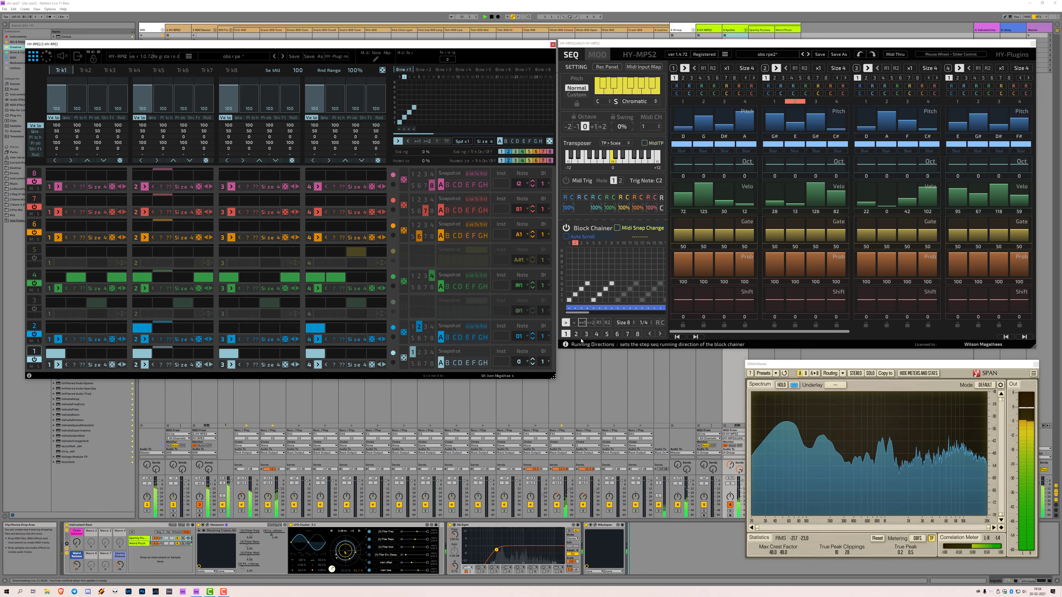
Step: Try block chainer snapshot 2 in the melodic sequencer and return to snapshot 1
click(576, 335)
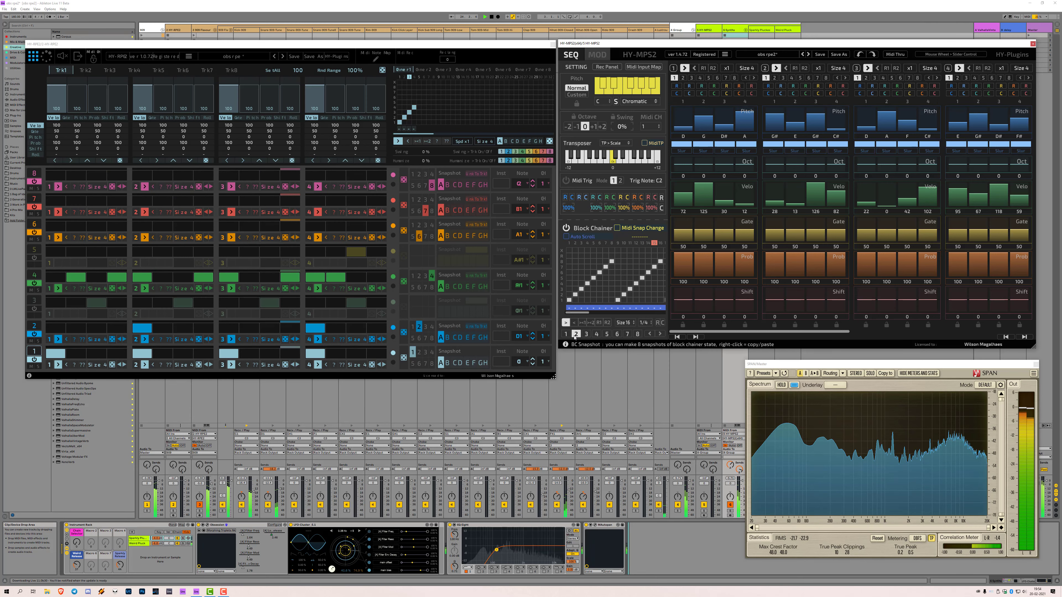
click(565, 335)
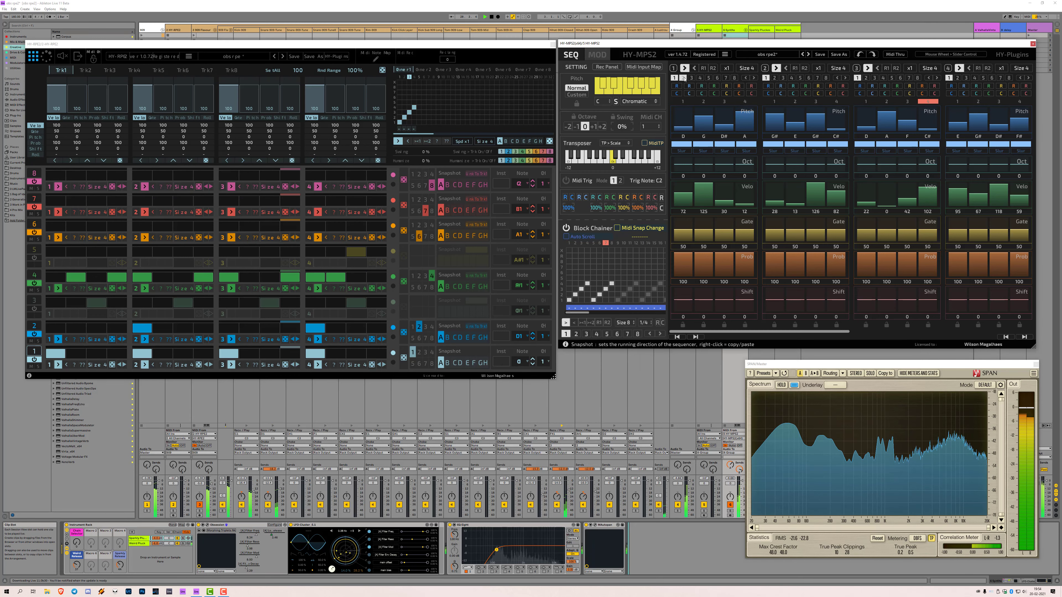
Step: Switch all four parts of the melodic sequencer to snapshot 2
click(682, 77)
click(774, 78)
click(865, 78)
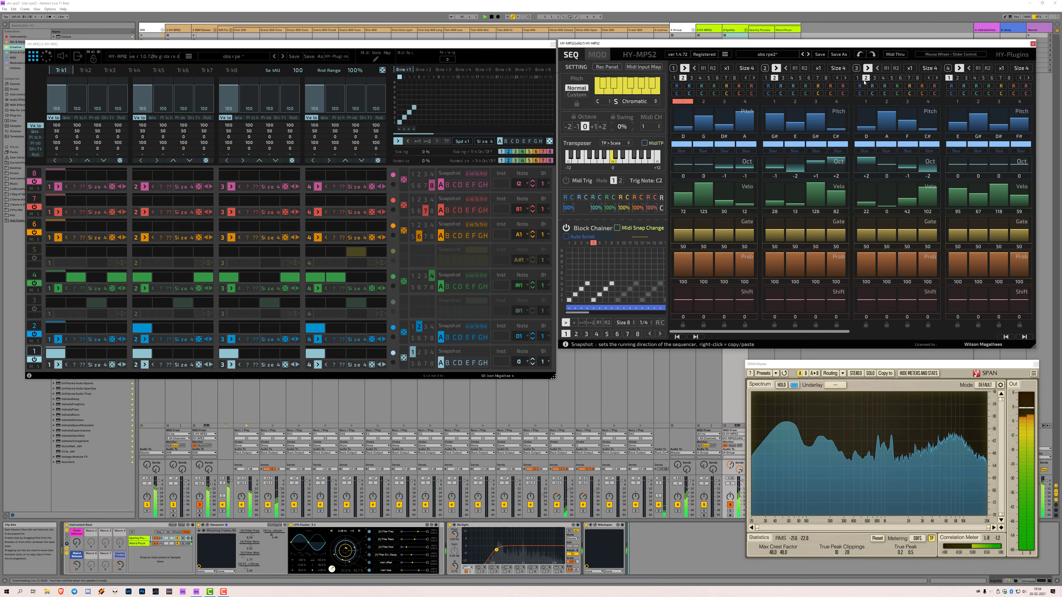
click(958, 77)
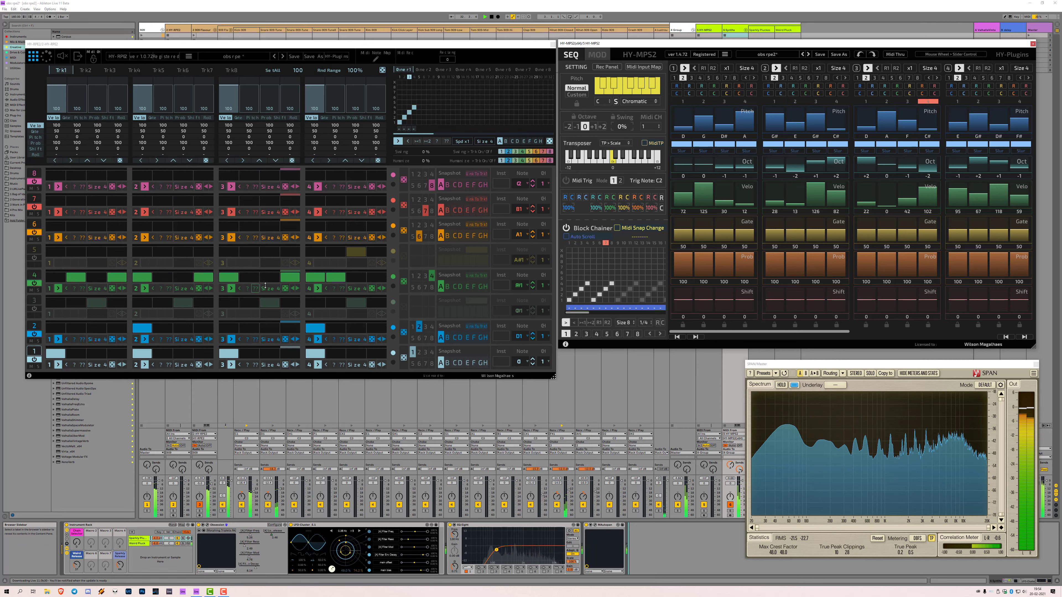
Step: Turn on drum track 5 and recall pattern snapshot B on drum track 4
click(35, 257)
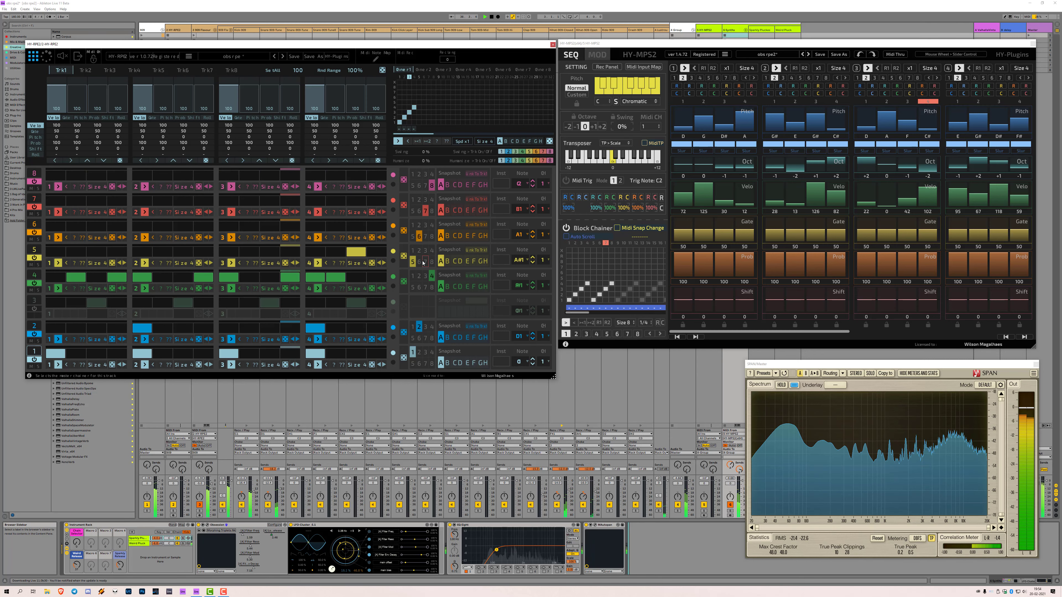
click(447, 287)
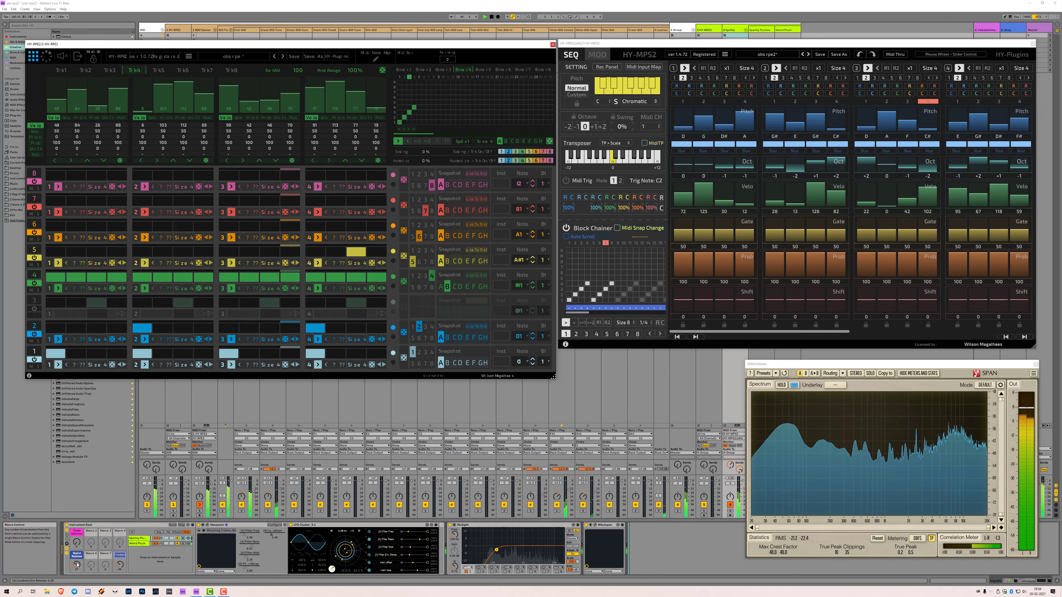
Step: Adjust the first macro in the lower row of the instrument rack to reshape the sound
drag(76, 565, 77, 553)
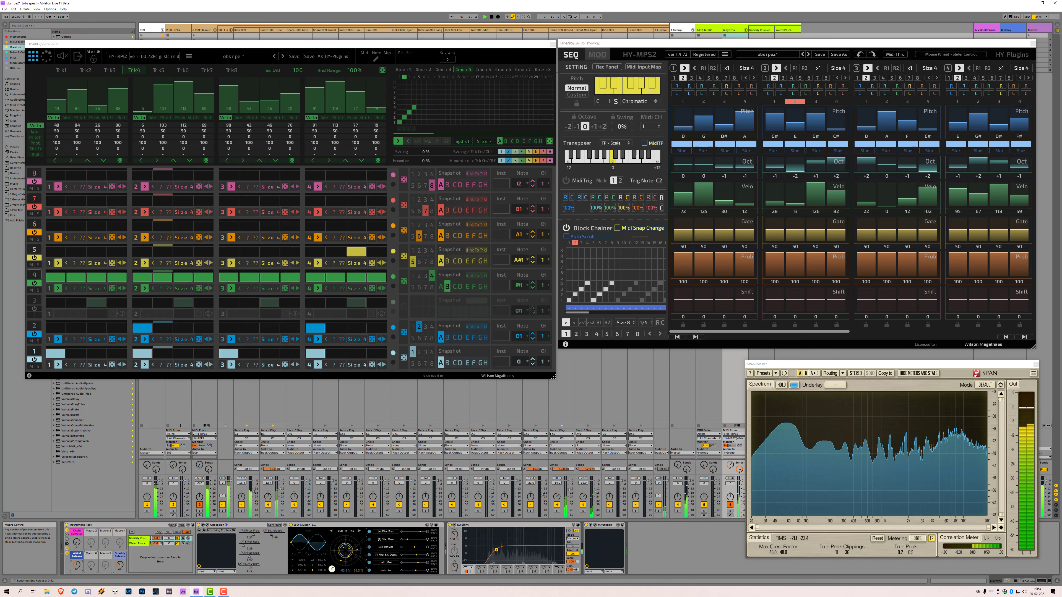
drag(77, 565, 76, 564)
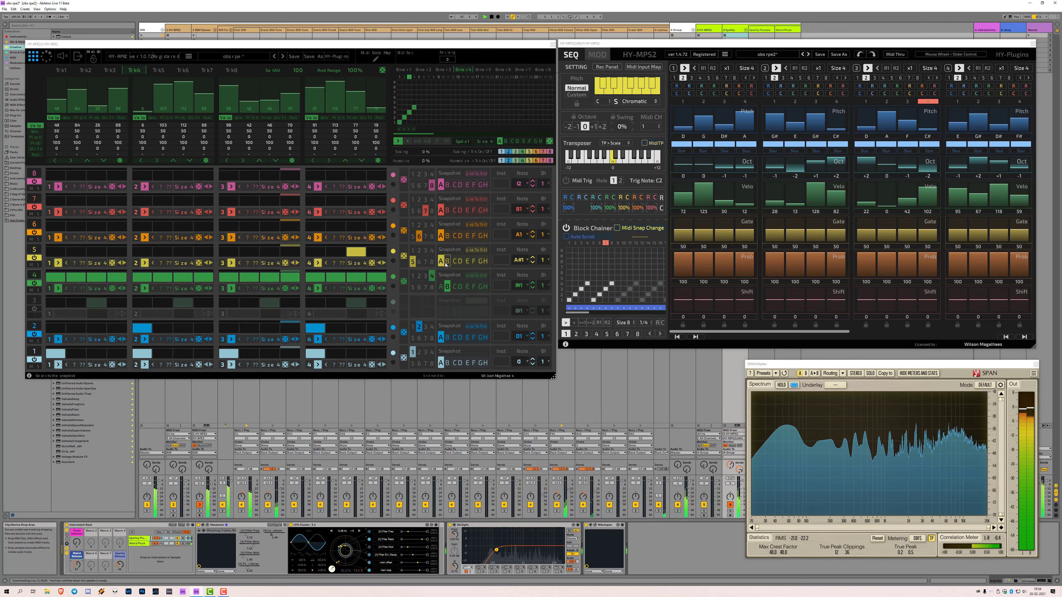
Step: Recall pattern snapshot B on drum track 5 and adjust a drum chain's volume in the mixer
click(446, 261)
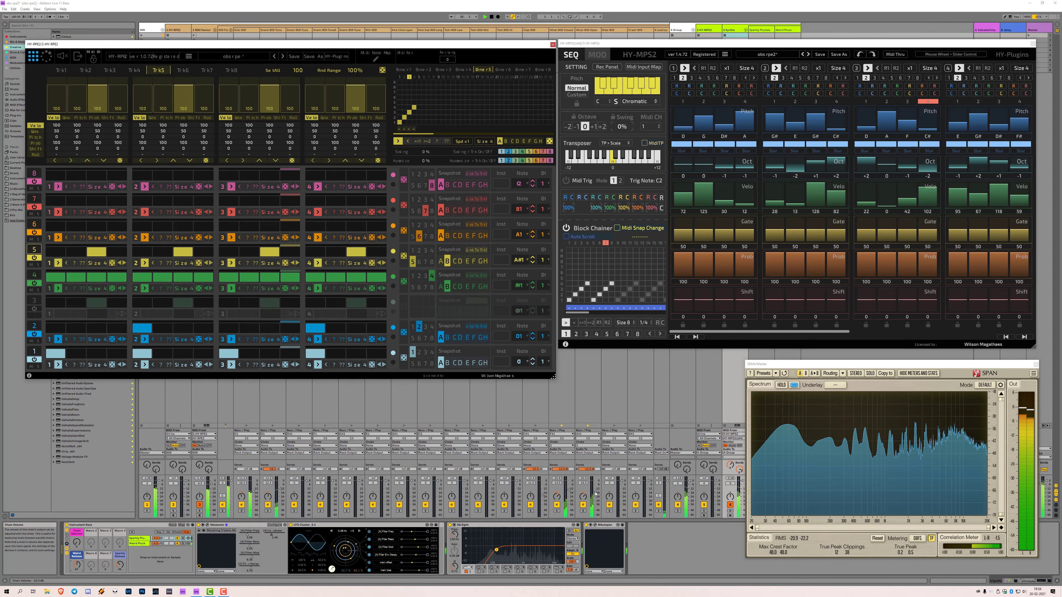
drag(595, 492, 570, 491)
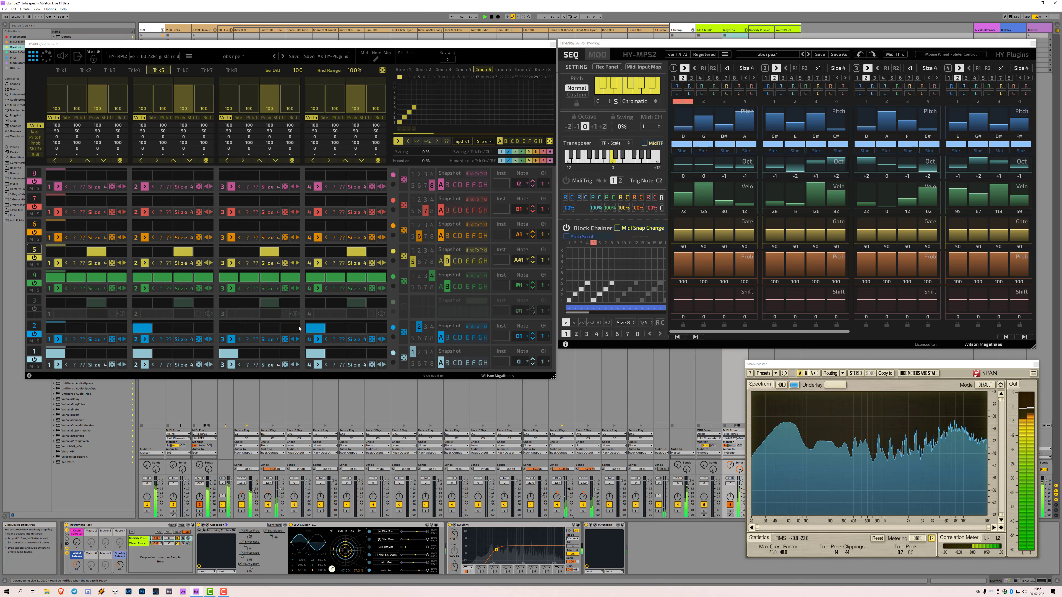
Step: Return drum tracks 5 and 4 to pattern snapshot A and turn up the instrument rack's first lower-row macro
click(441, 262)
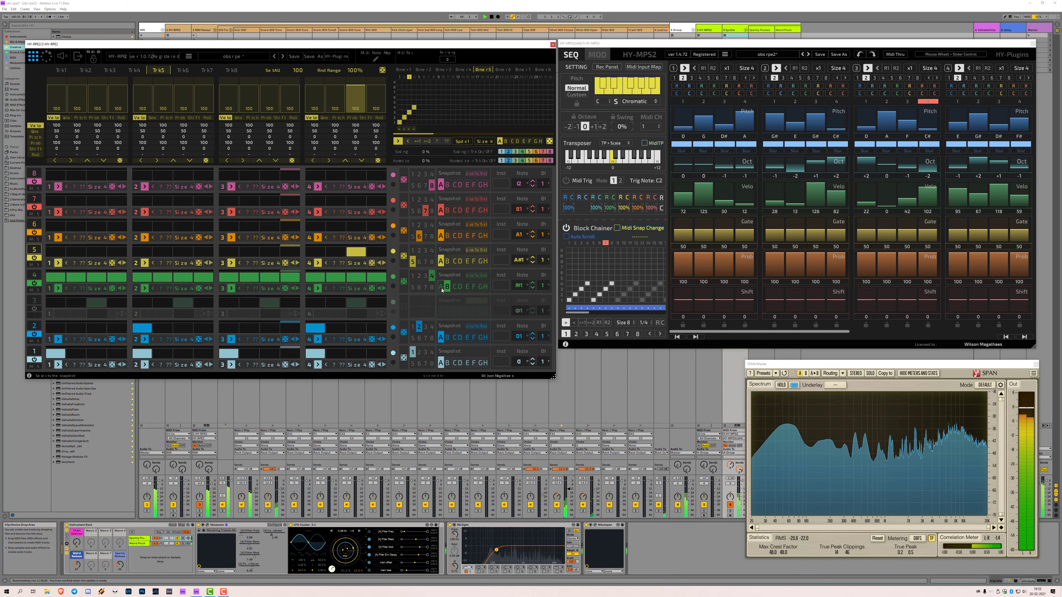
click(442, 288)
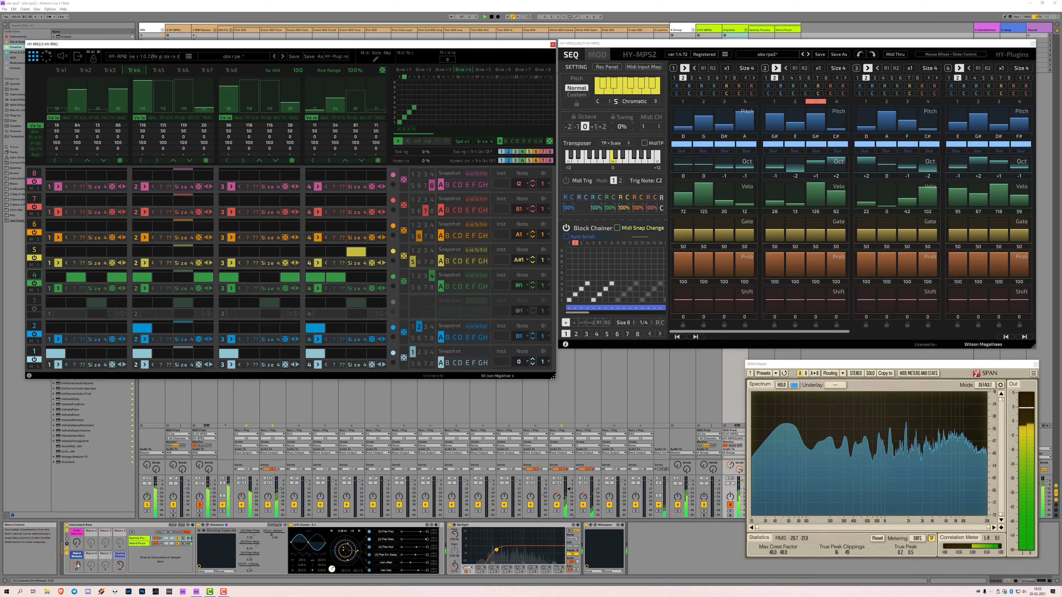
drag(77, 566, 77, 556)
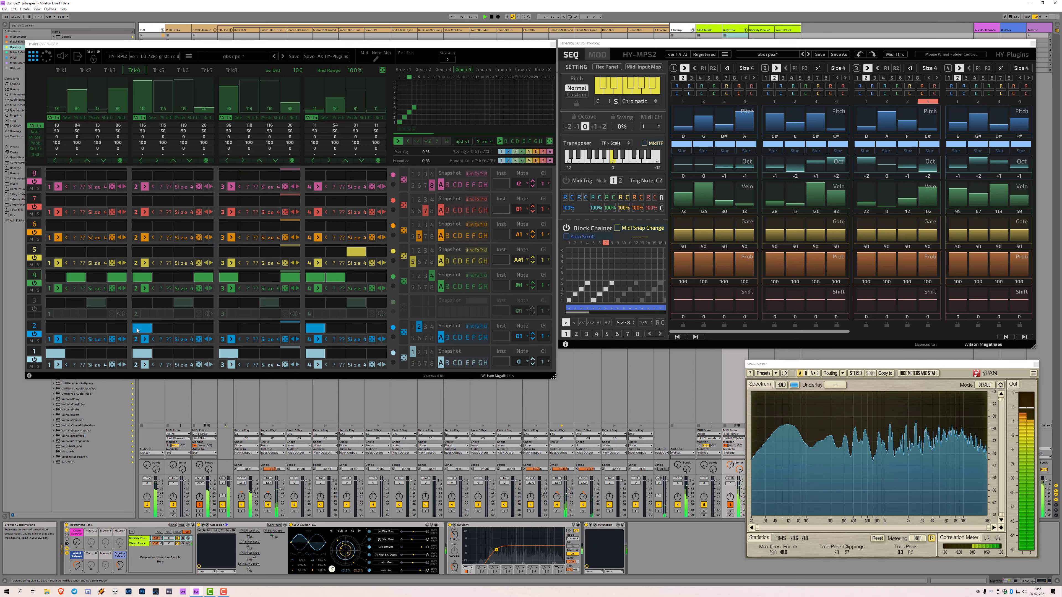
Step: Turn off drum tracks 2 and 1, and briefly switch drum track 5 off and on again
click(34, 334)
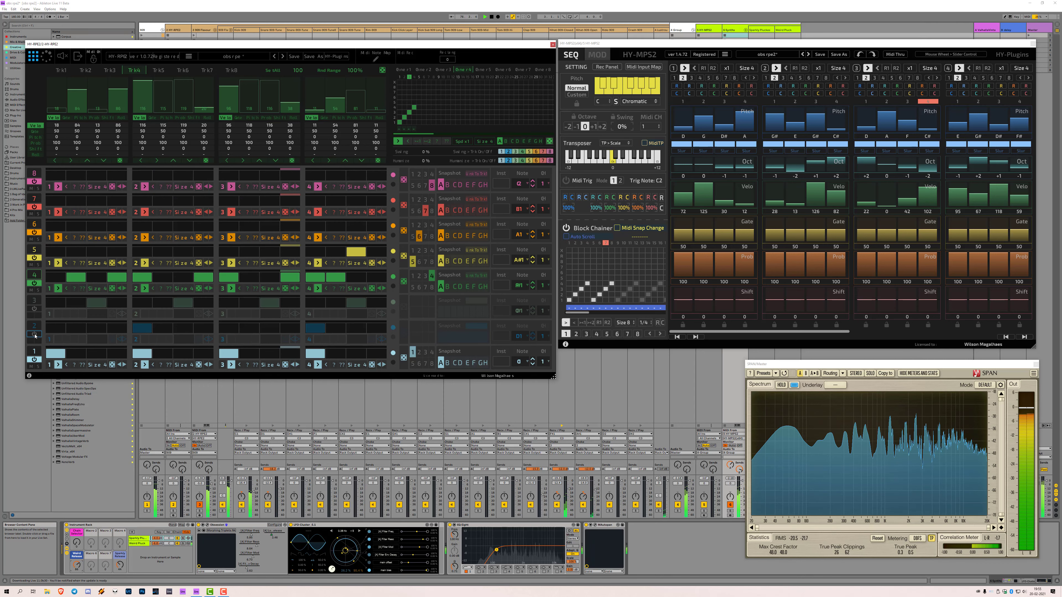
click(34, 359)
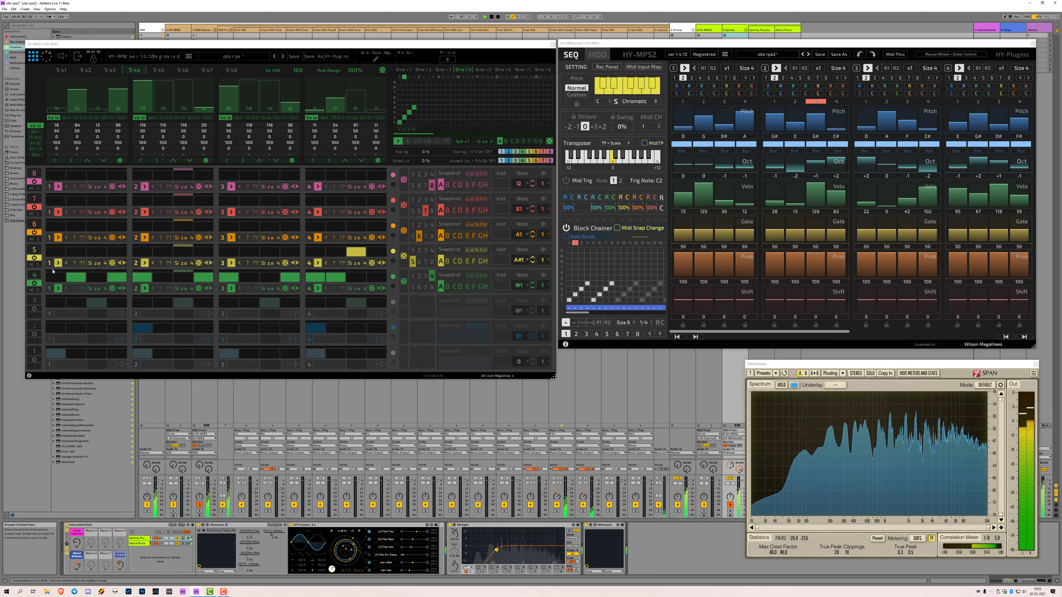
click(36, 258)
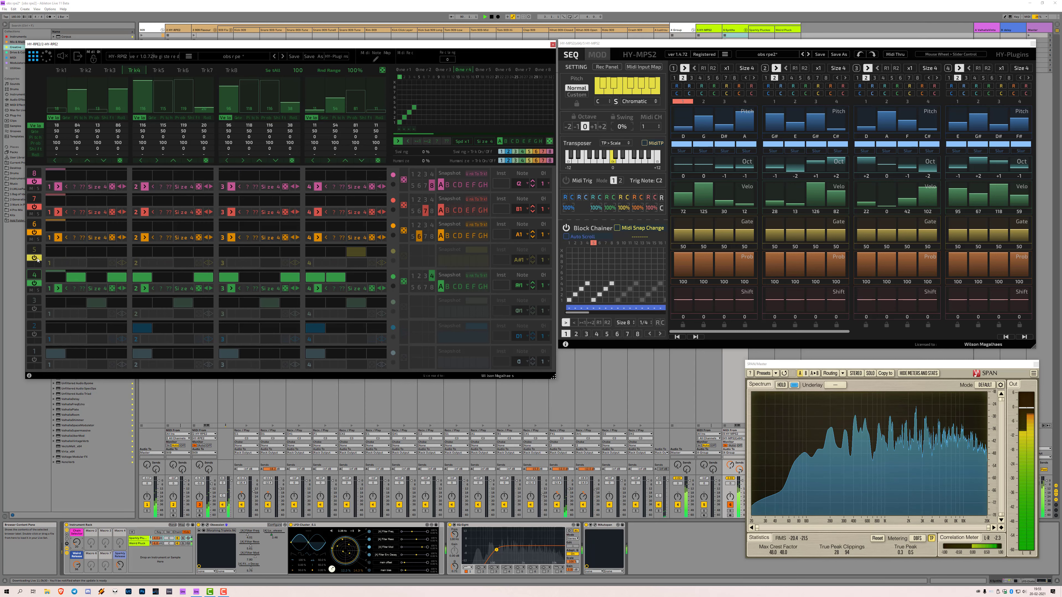
click(36, 259)
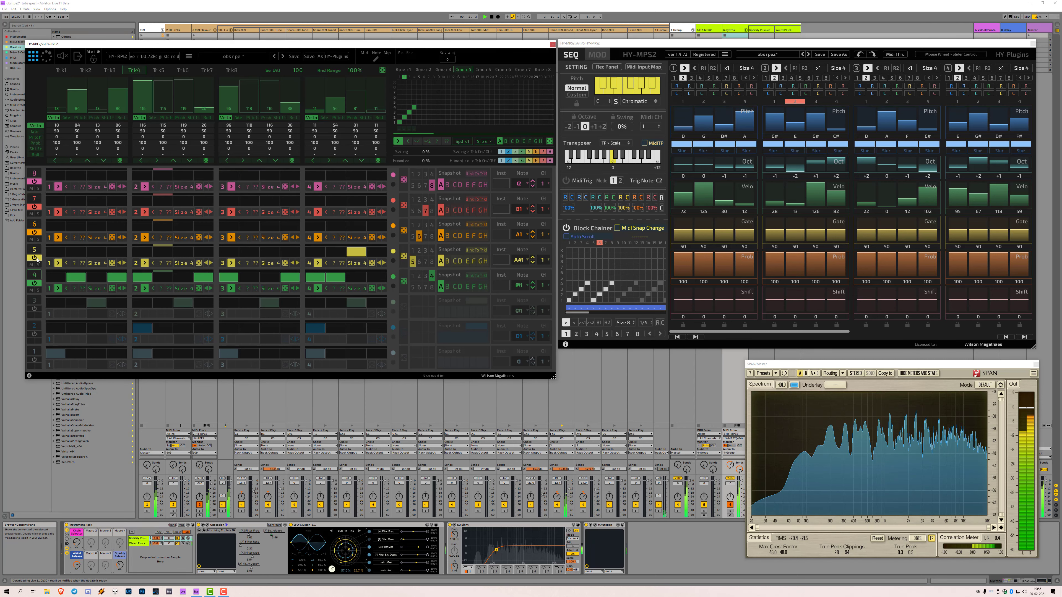
Step: Mute the whole drum sequencer and turn up the first upper-row macro of the instrument rack
click(62, 58)
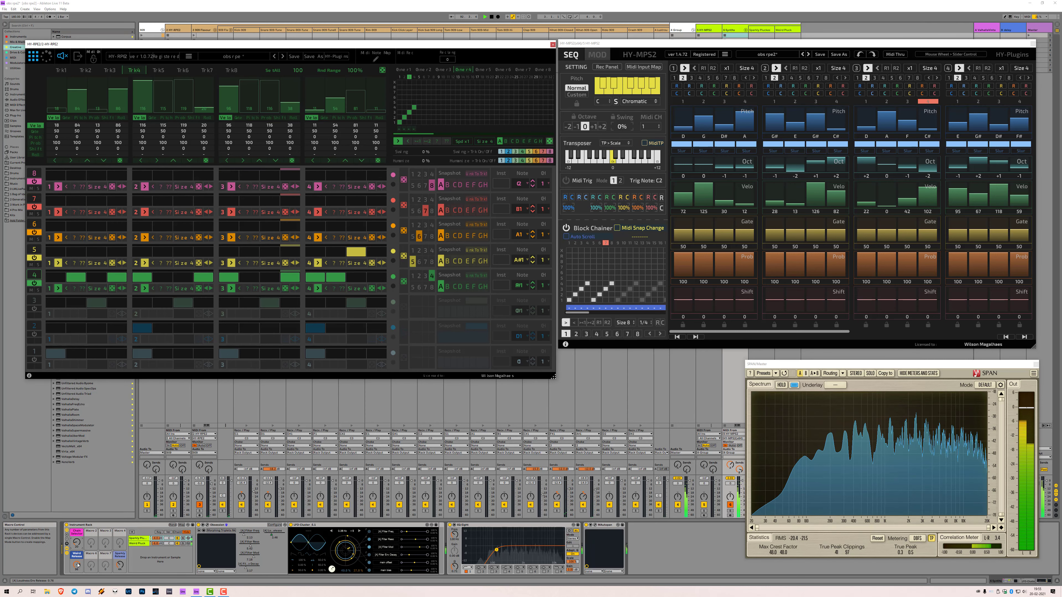
drag(77, 543, 77, 509)
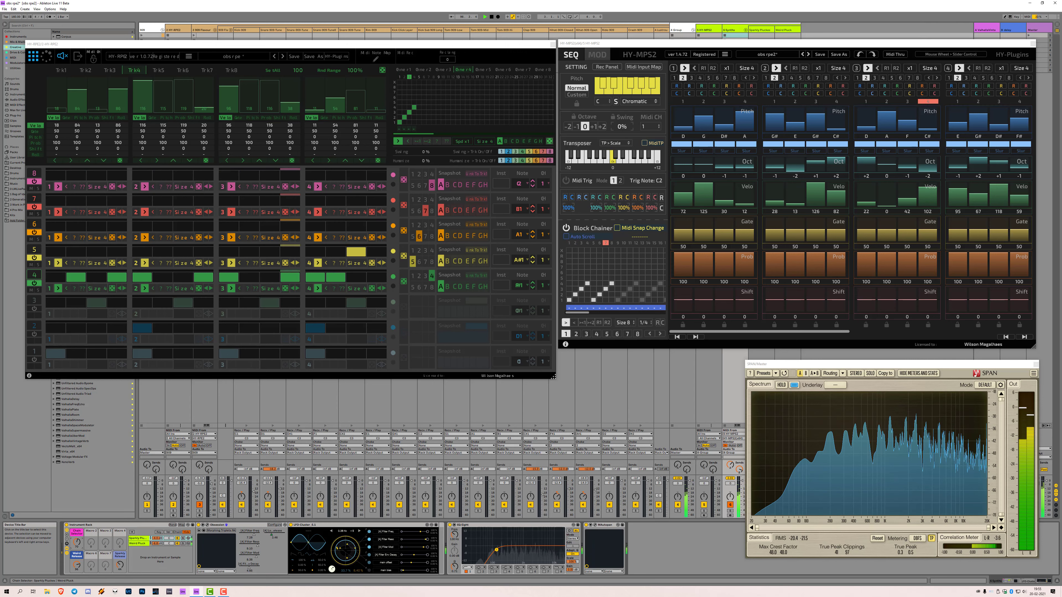
drag(77, 542, 77, 539)
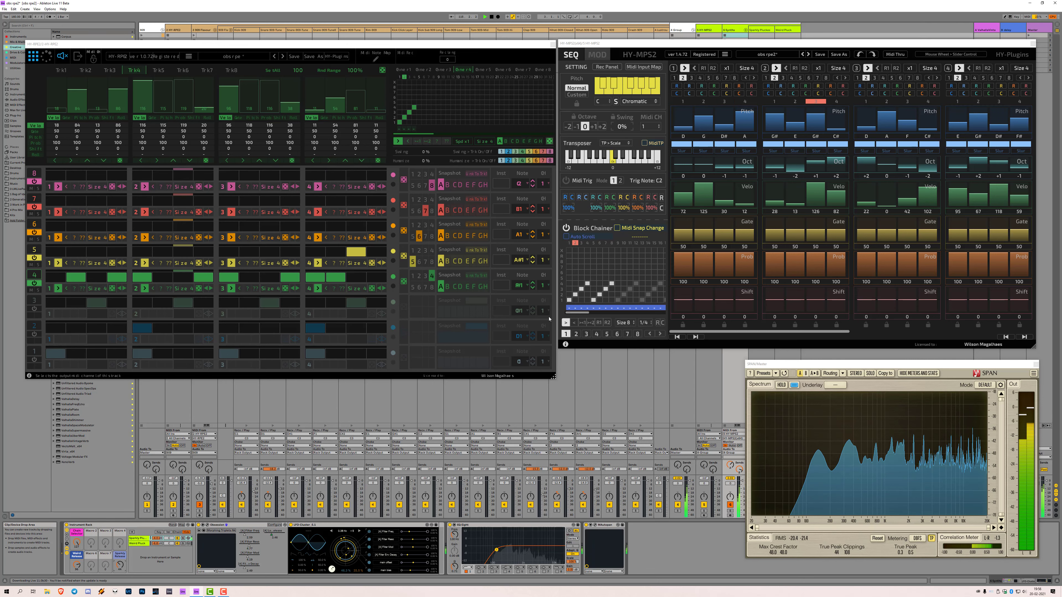
Step: Switch the melodic sequencer's block chainer to snapshot 2
click(576, 334)
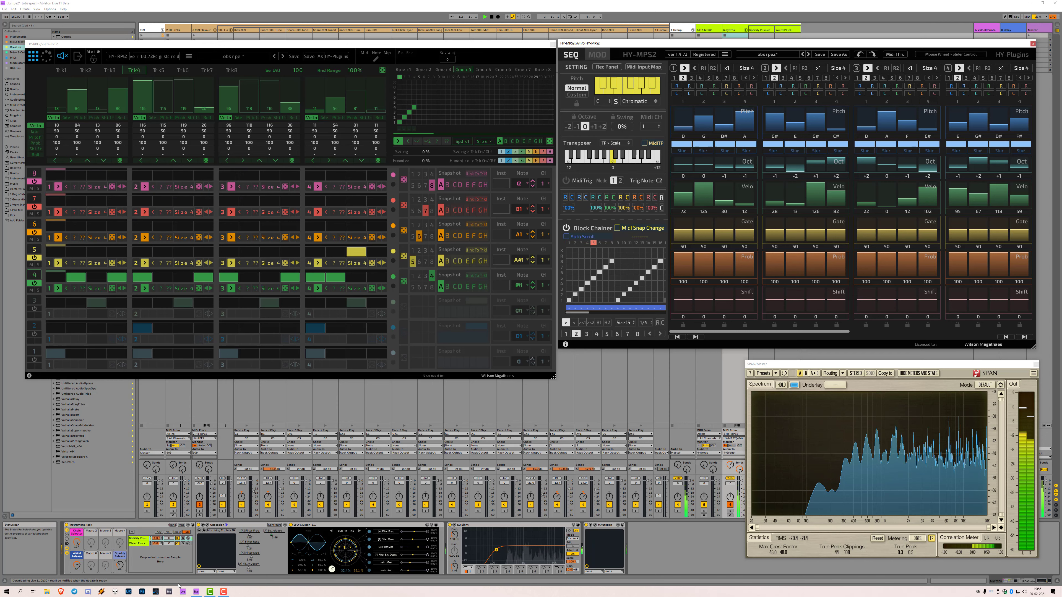
click(208, 524)
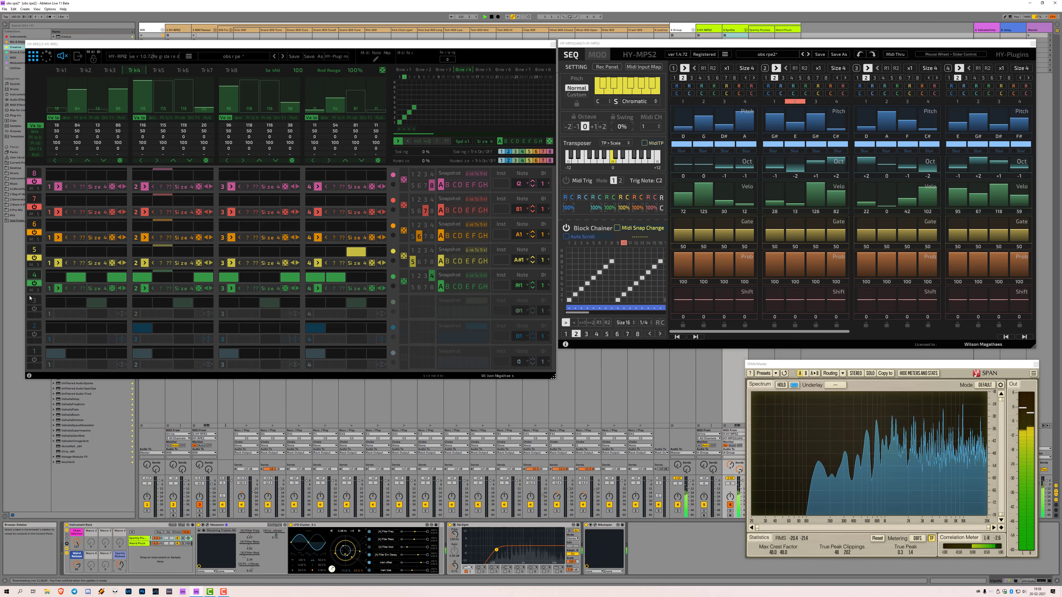
Step: Turn off drum track 5 and recall pattern snapshot B on drum track 4, keeping that track on
click(34, 288)
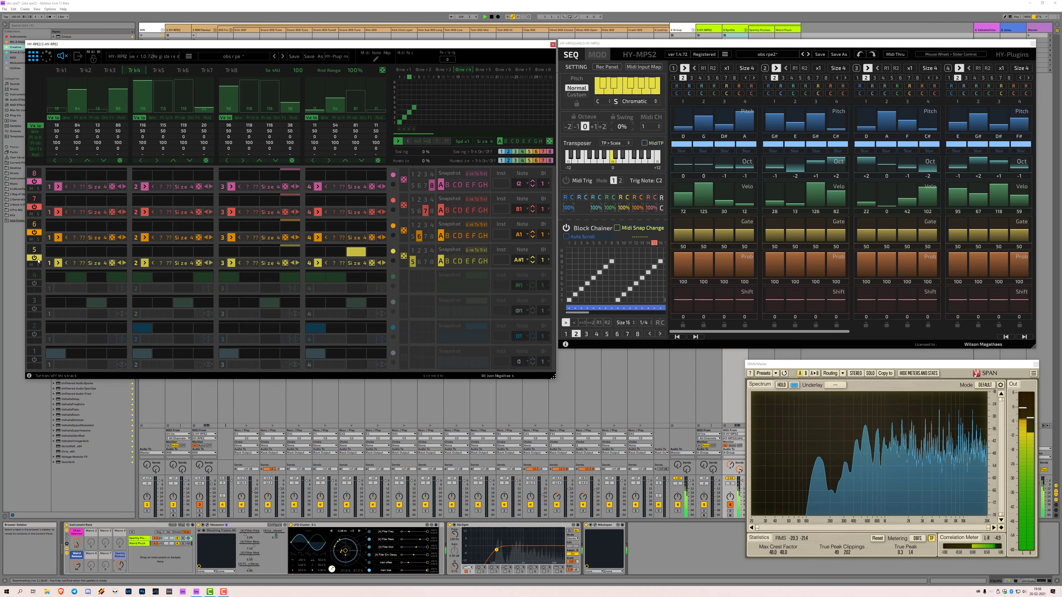
click(38, 260)
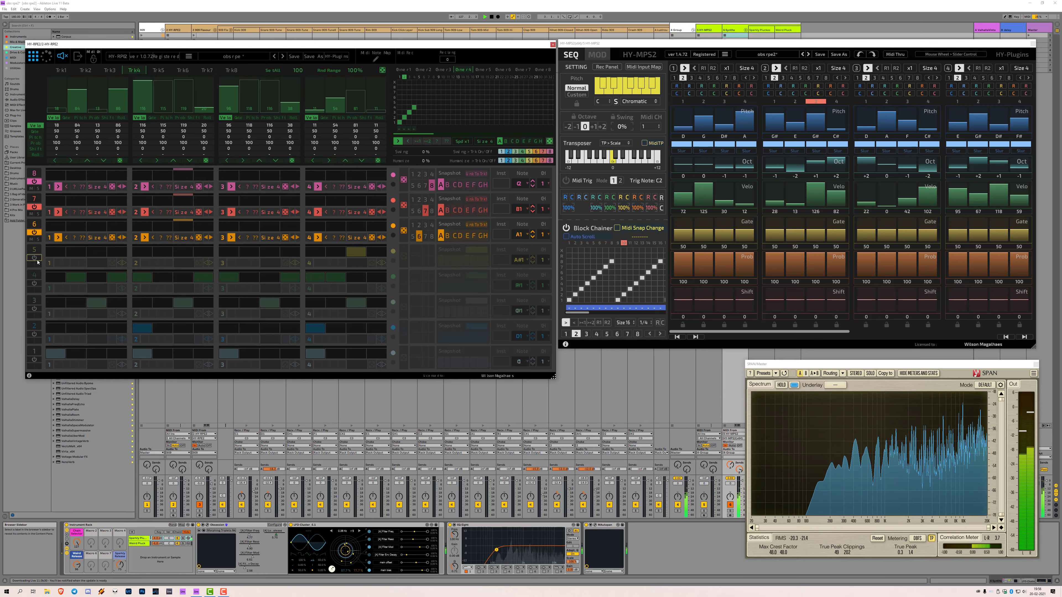
click(34, 283)
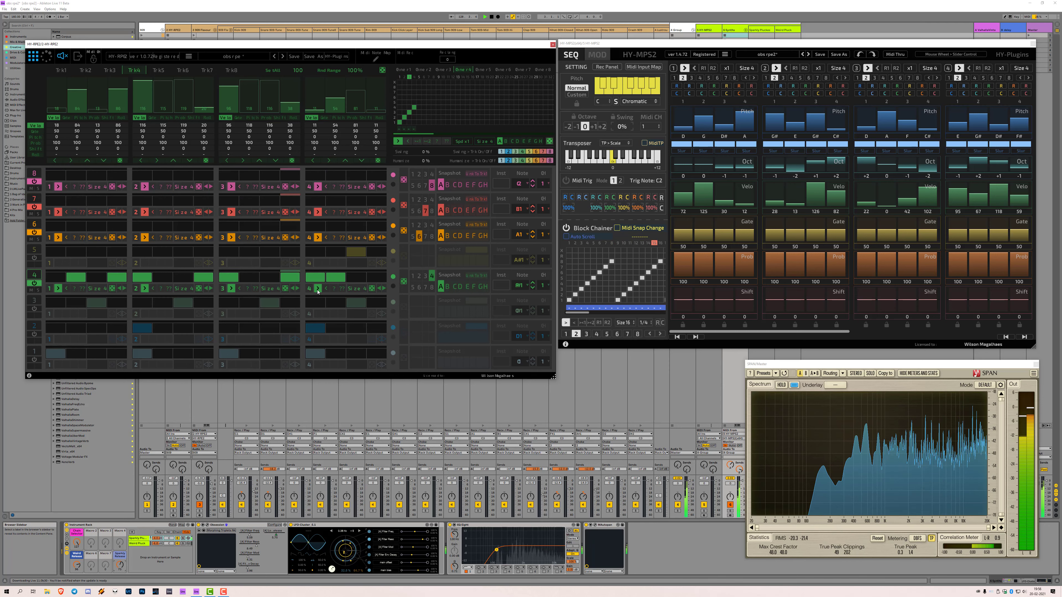
click(447, 288)
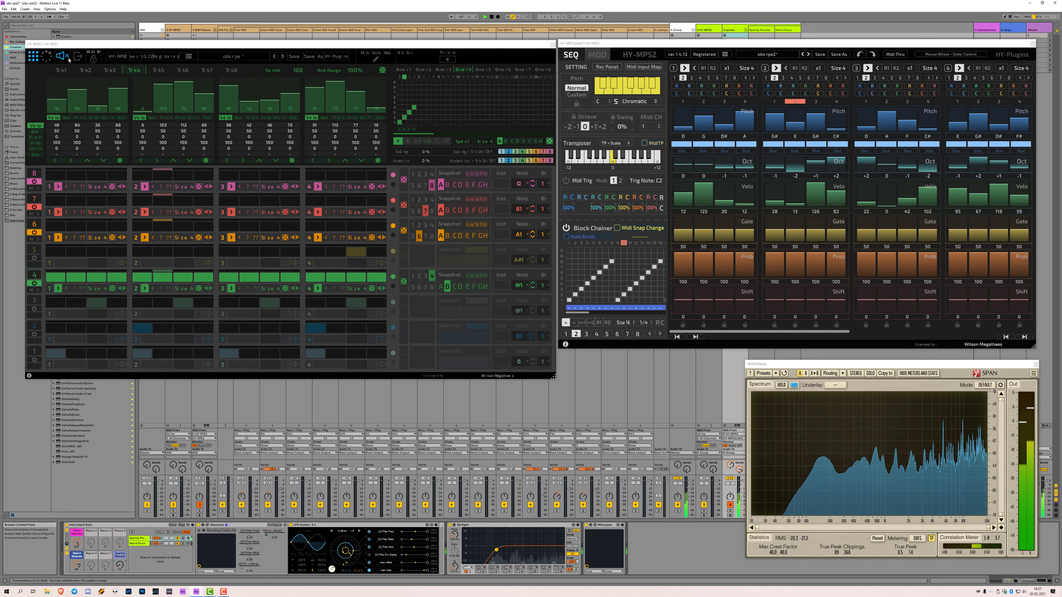
Step: Unmute the drum sequencer and adjust the last lower-row macro of the instrument rack
click(65, 58)
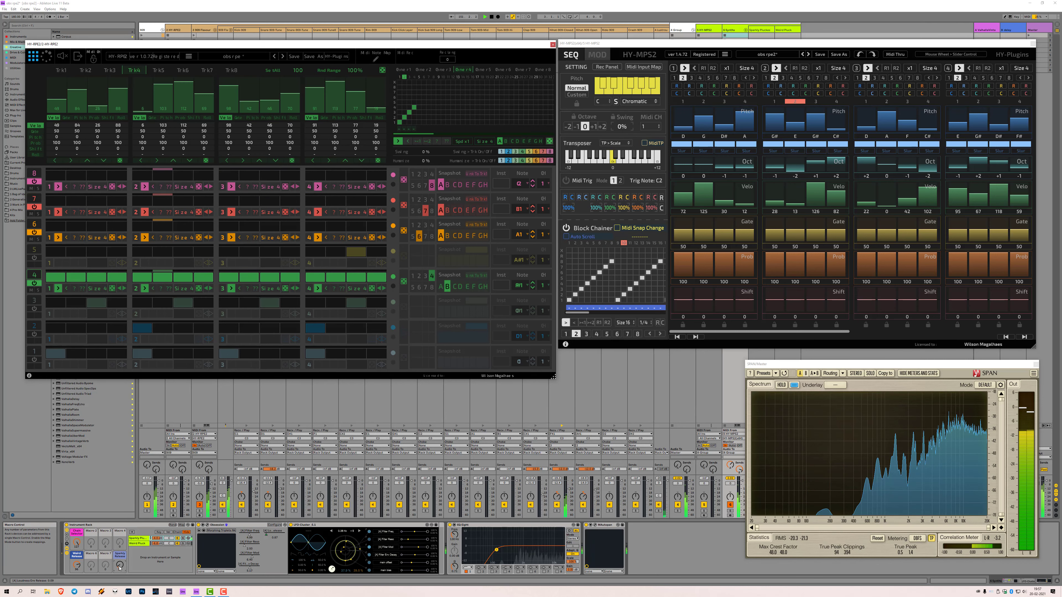
drag(119, 567, 119, 575)
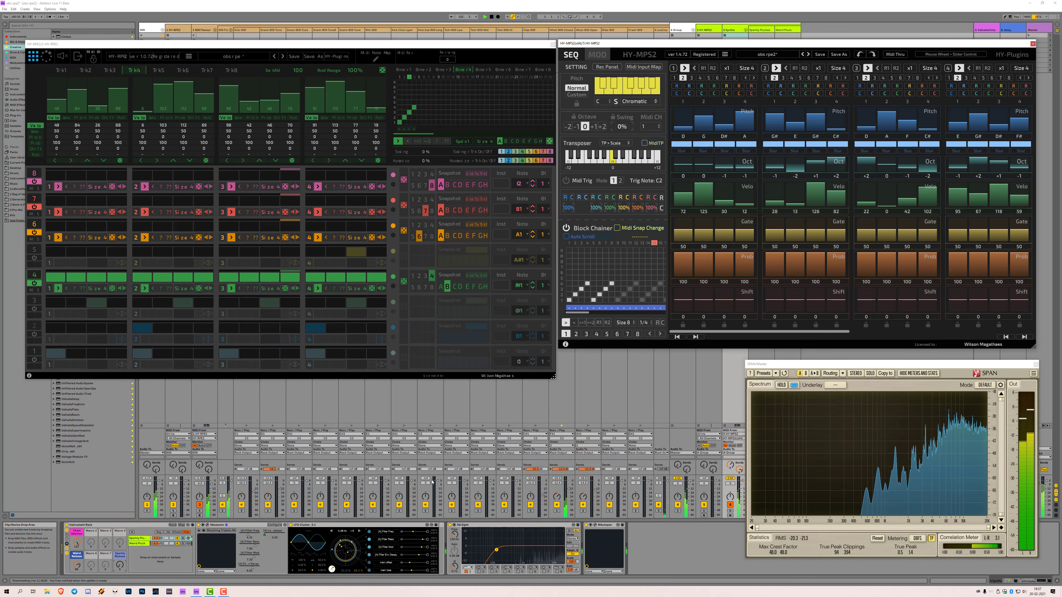
drag(120, 566, 119, 550)
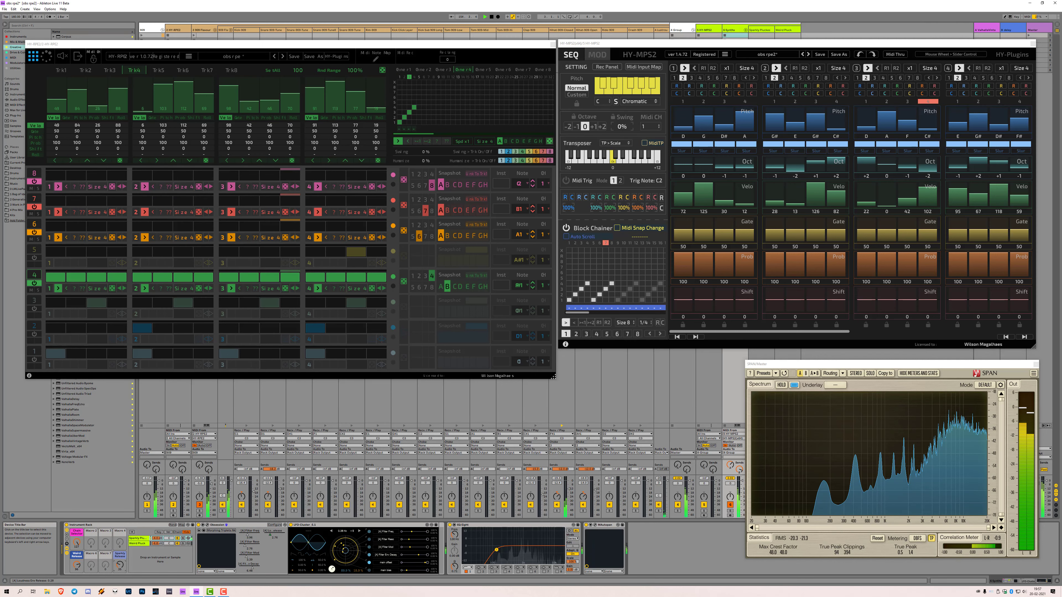
Step: Turn on drum tracks 1 and 3
click(34, 359)
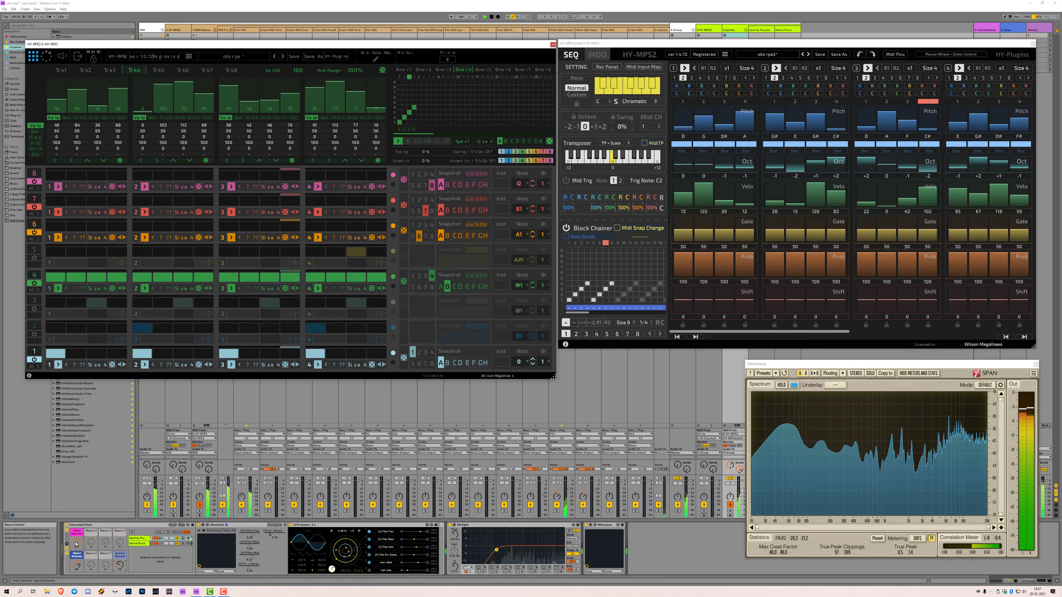
click(36, 309)
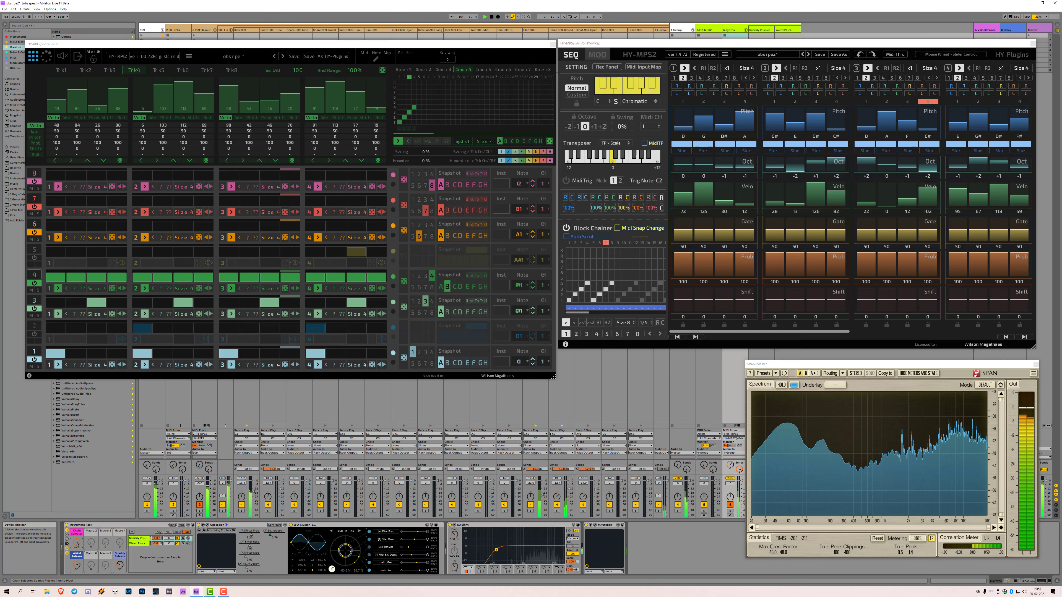